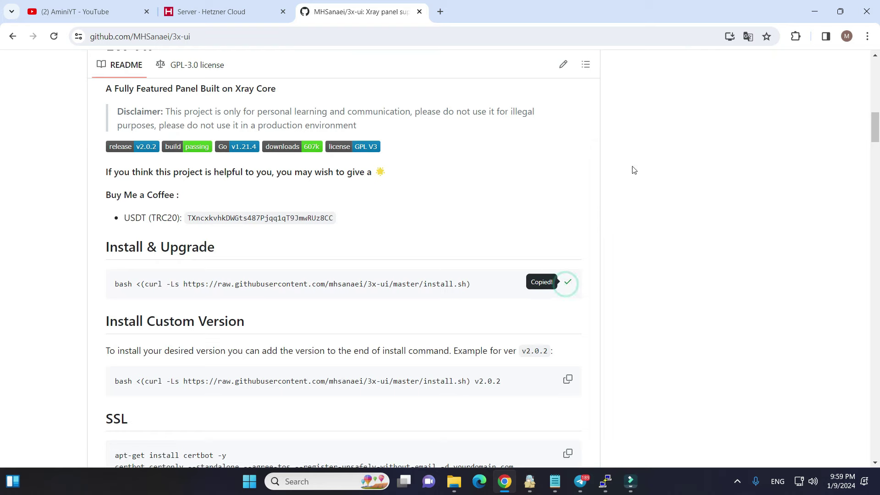
Step: Minimize Chrome so both PuTTY sessions and the tunnel notes are visible
{"action": "left_click", "coordinate": [815, 12]}
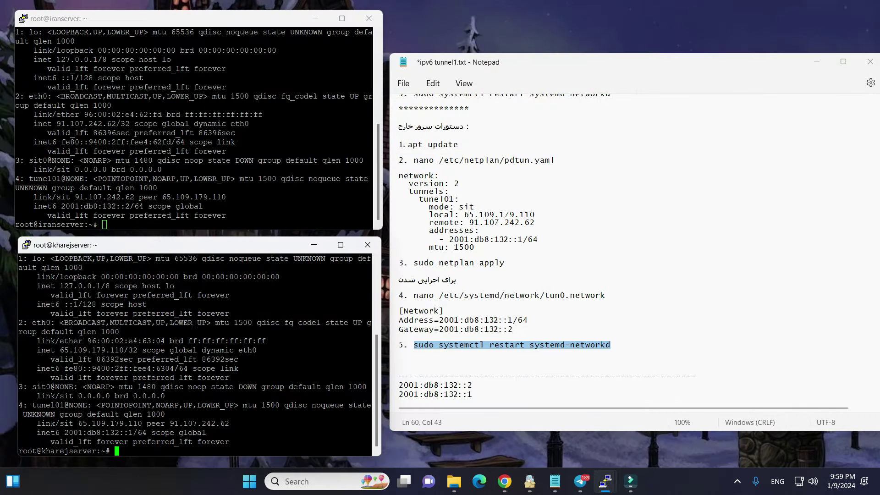
Step: Run the pasted 3x-ui install script on the foreign and Iran servers, installing x-ui v2.0.2
{"action": "left_click_drag", "start_coordinate": [130, 251], "coordinate": [127, 250]}
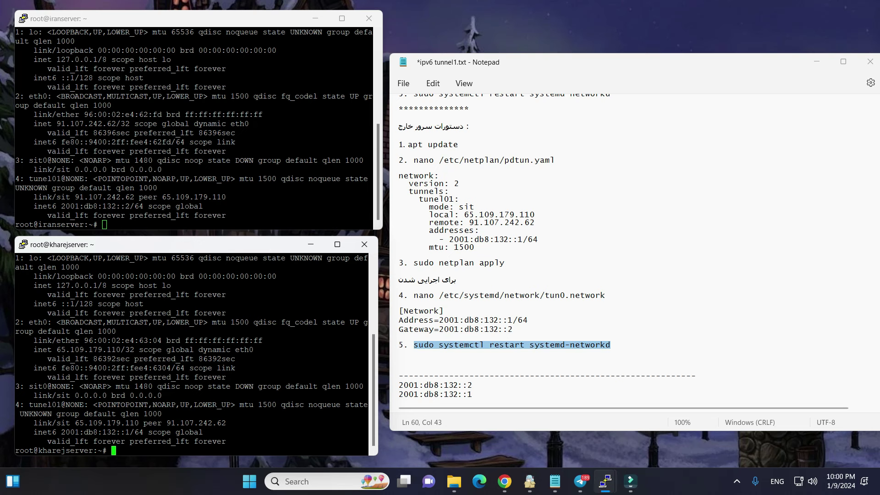
{"action": "type", "text": "bash <(curl -Ls https://raw.githubusercontent.com/mhsanaei/3x-ui/master/install.sh)"}
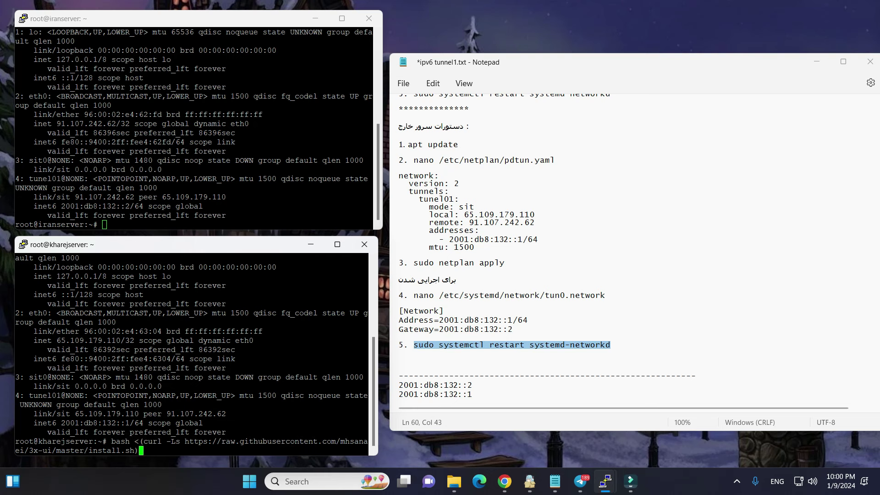
{"action": "key", "text": "Return"}
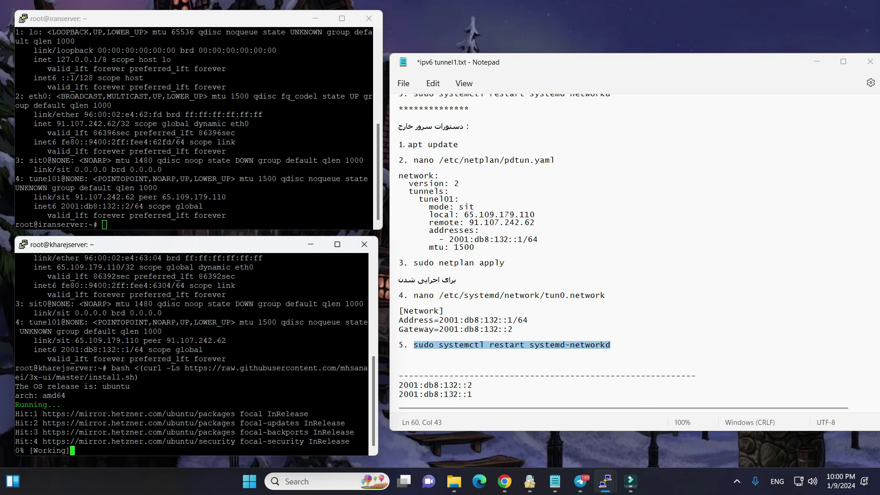
{"action": "key", "text": "alt+Tab"}
{"action": "type", "text": "bash <(curl -Ls https://raw.githubusercontent.com/mhsanaei/3x-ui/master/install.sh)"}
{"action": "key", "text": "Return"}
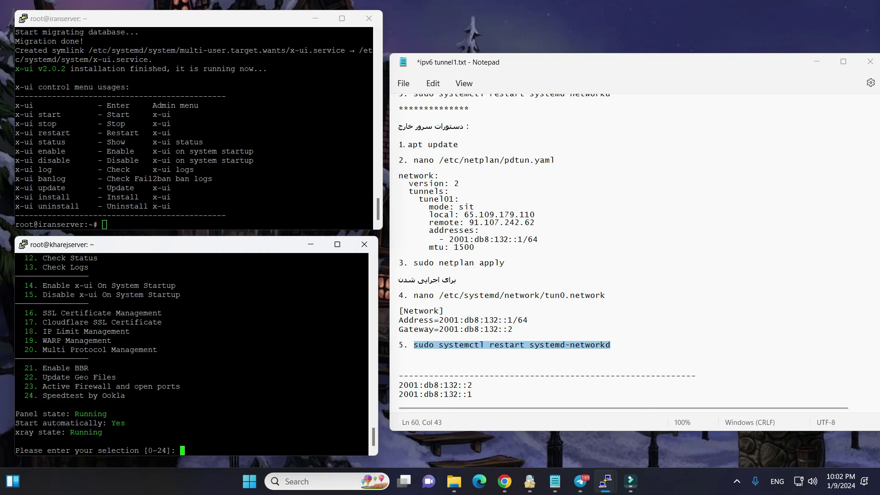
{"action": "scroll", "coordinate": [192, 354], "scroll_direction": "up", "scroll_amount": 4}
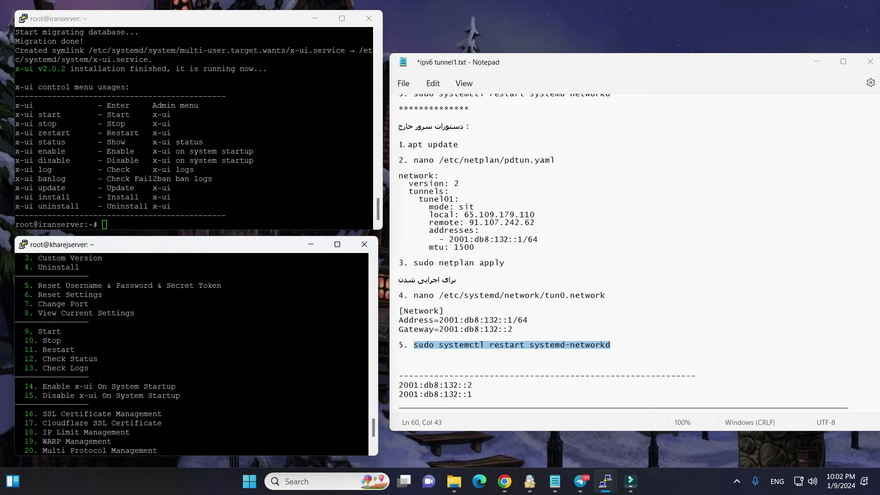
{"action": "scroll", "coordinate": [191, 354], "scroll_direction": "down", "scroll_amount": 4}
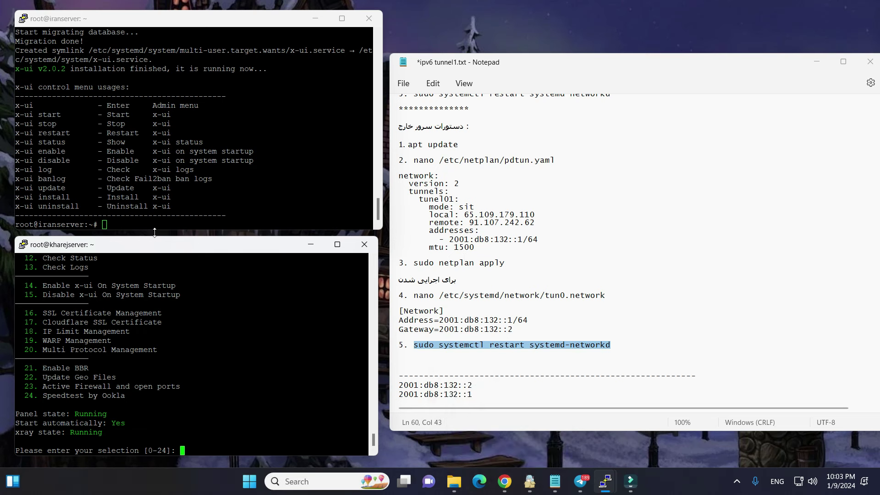
Step: Copy the Iran server's IP 91.107.242.62 and log into the foreign server's panel as admin
{"action": "left_click", "coordinate": [505, 482]}
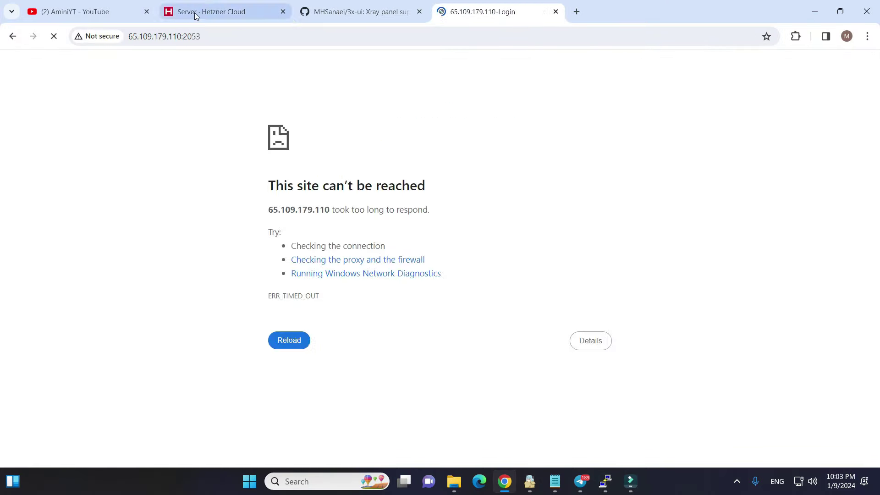
{"action": "left_click", "coordinate": [195, 16]}
{"action": "left_click", "coordinate": [293, 255]}
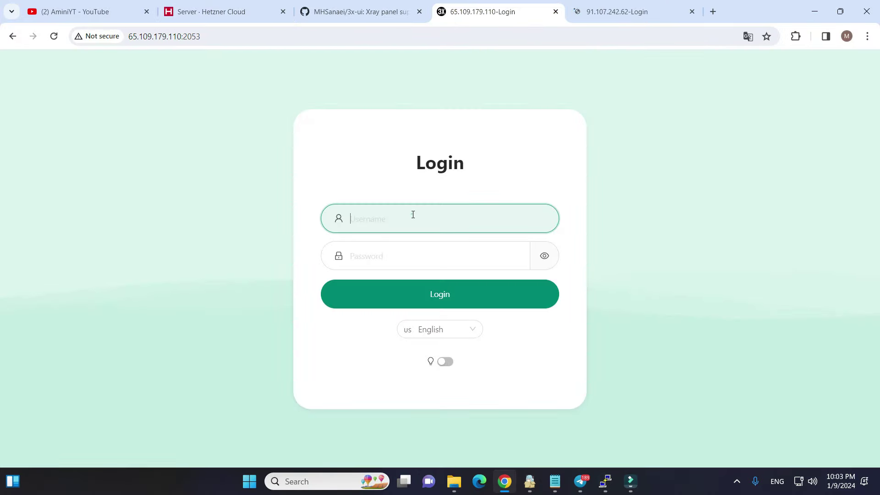
{"action": "left_click", "coordinate": [413, 214]}
{"action": "type", "text": "admin"}
{"action": "key", "text": "Tab"}
{"action": "type", "text": "a"}
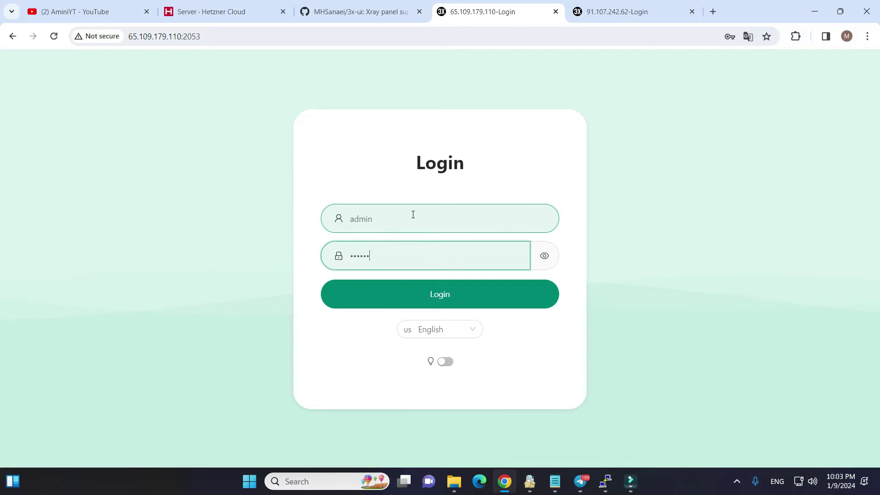
{"action": "key", "text": "Return"}
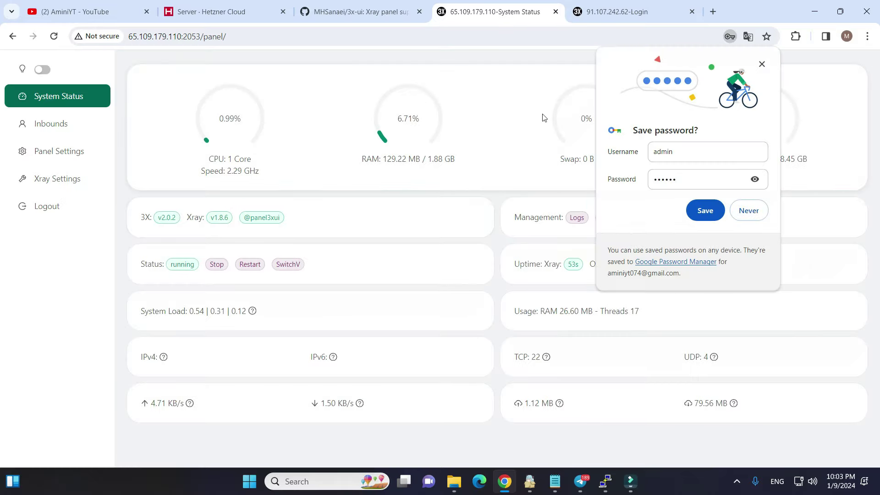
Step: Log into the Iran server's 3x-ui panel as admin with the panel password
{"action": "left_click", "coordinate": [591, 14]}
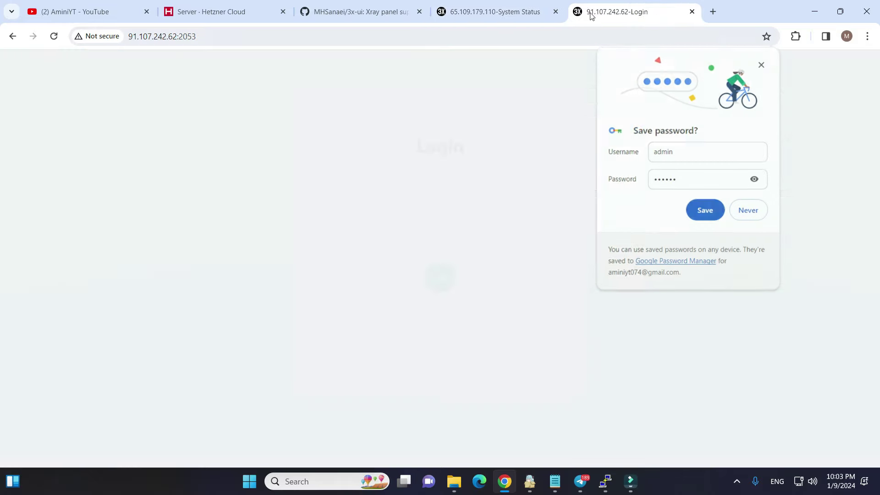
{"action": "type", "text": "ad"}
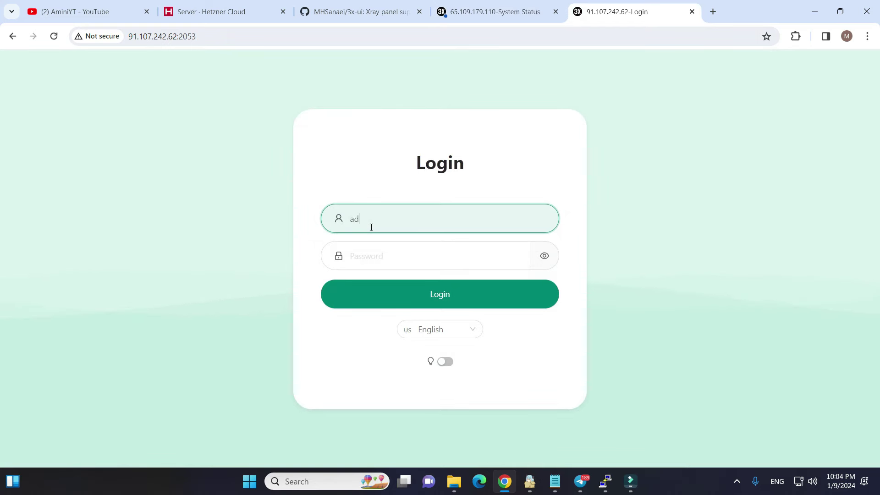
{"action": "type", "text": "min"}
{"action": "key", "text": "Tab"}
{"action": "type", "text": "a"}
{"action": "key", "text": "Return"}
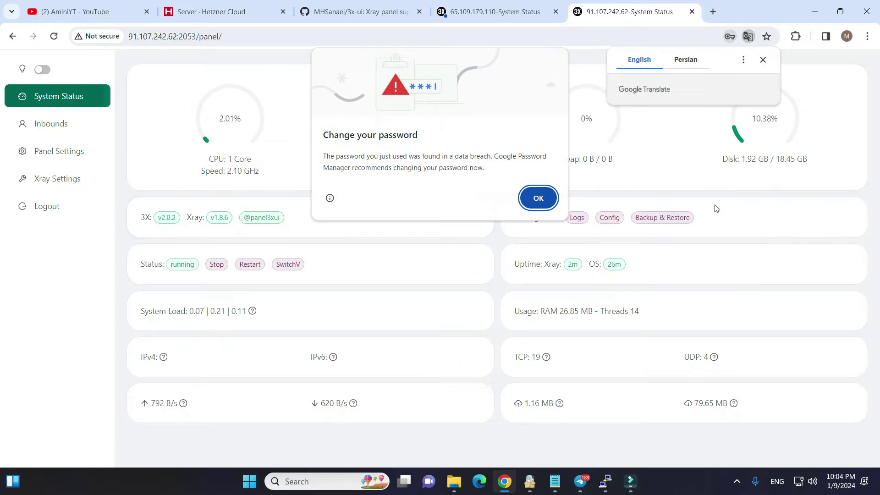
Step: Dismiss Chrome's password warnings on both panels and go to the 65.109.179.110 Inbounds page
{"action": "left_click", "coordinate": [536, 196]}
{"action": "left_click", "coordinate": [756, 218]}
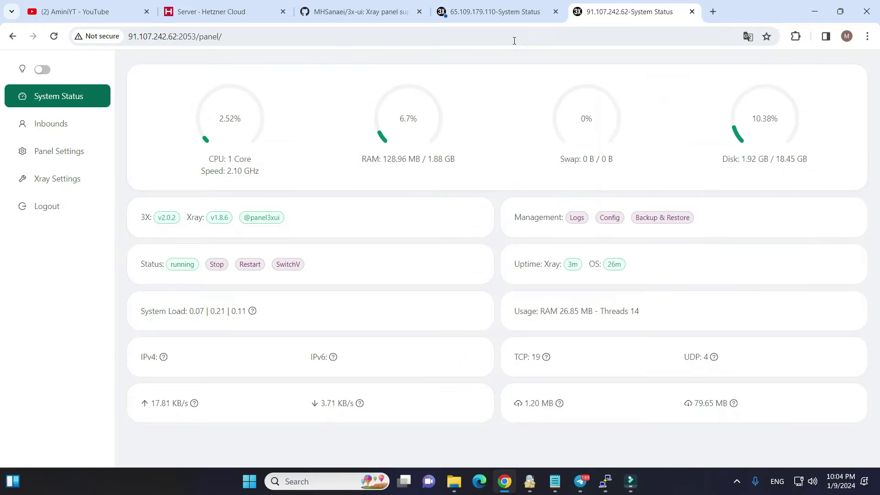
{"action": "left_click", "coordinate": [495, 11]}
{"action": "left_click", "coordinate": [545, 197]}
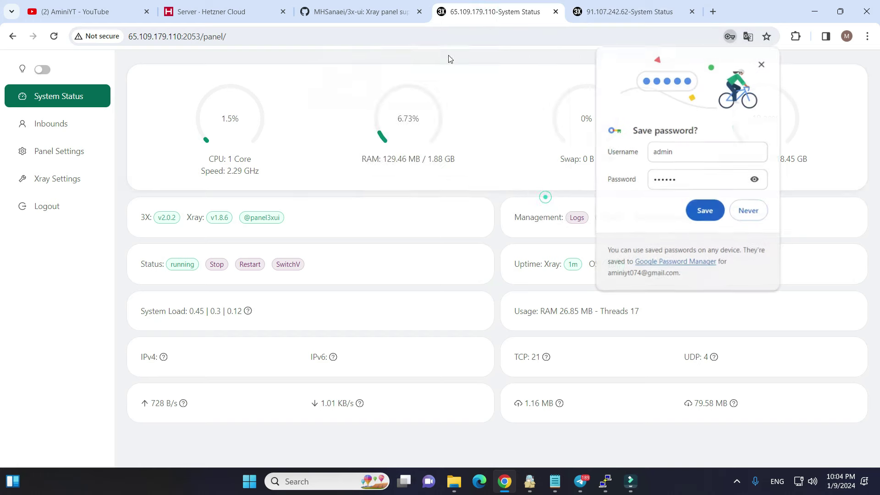
{"action": "left_click", "coordinate": [711, 204]}
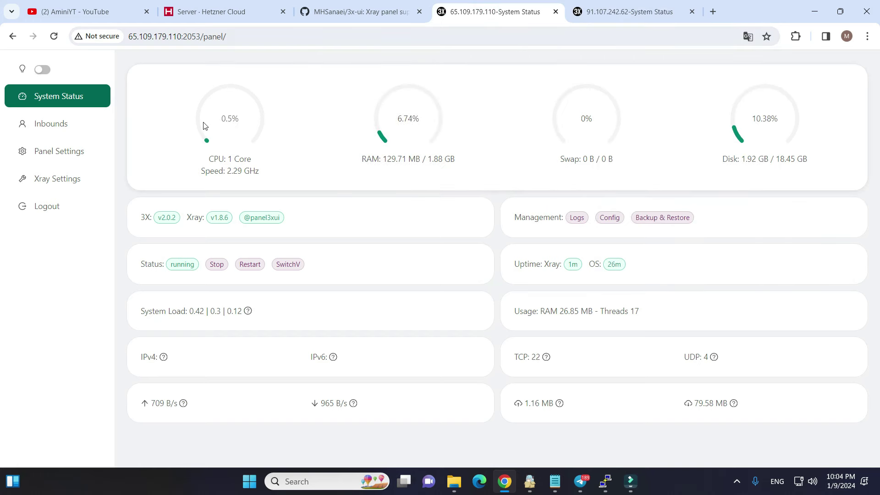
{"action": "left_click", "coordinate": [45, 133]}
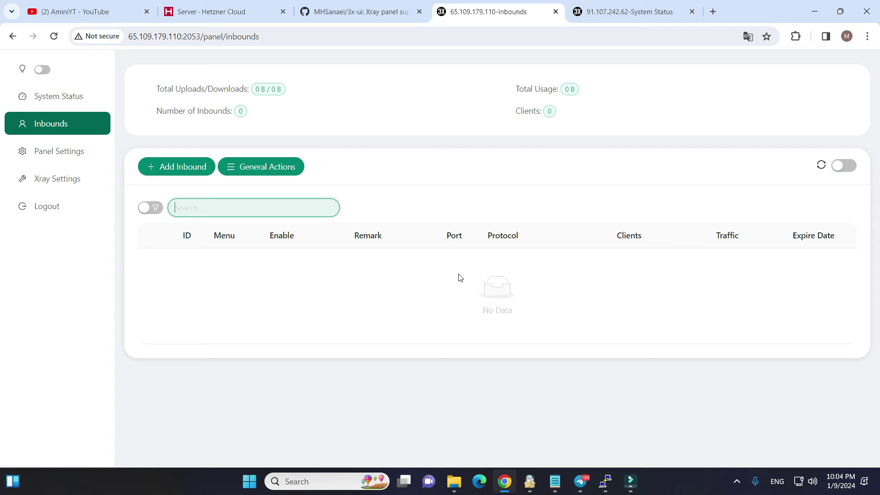
Step: Create a vless TCP inbound on port 41277 with HTTP camouflage header Host: alibaba.ir
{"action": "left_click", "coordinate": [160, 177]}
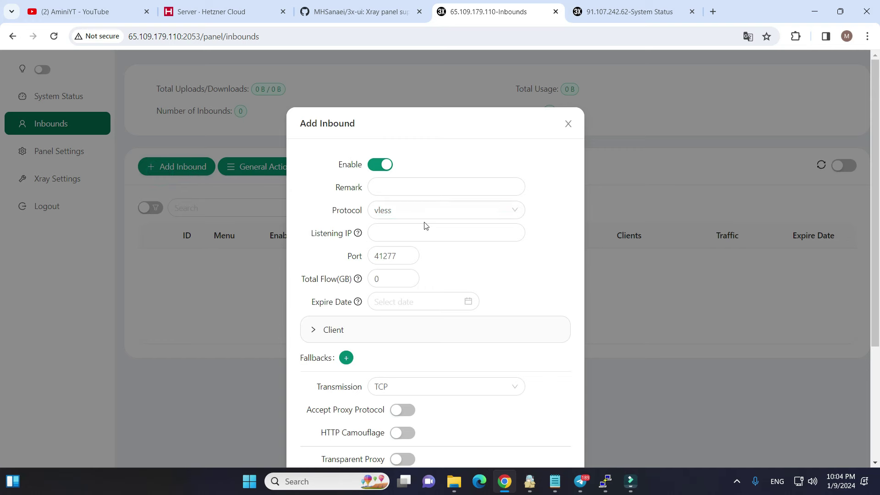
{"action": "scroll", "coordinate": [413, 266], "scroll_direction": "down", "scroll_amount": 4}
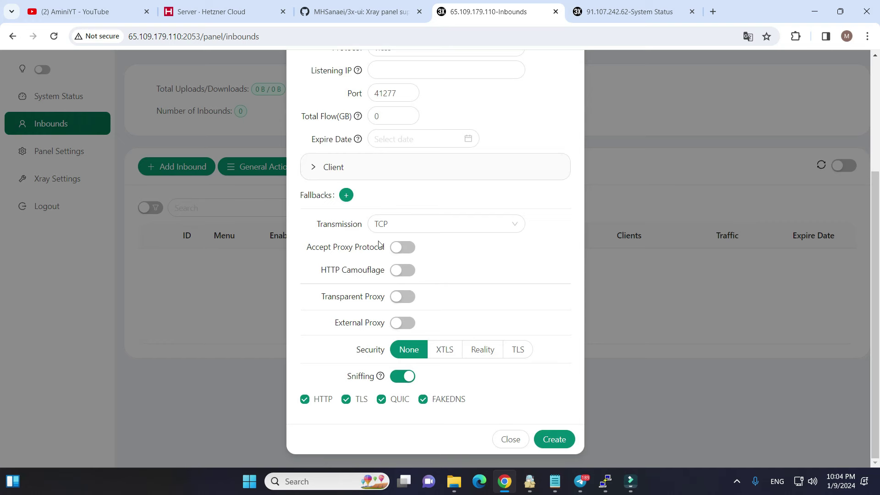
{"action": "left_click", "coordinate": [399, 271]}
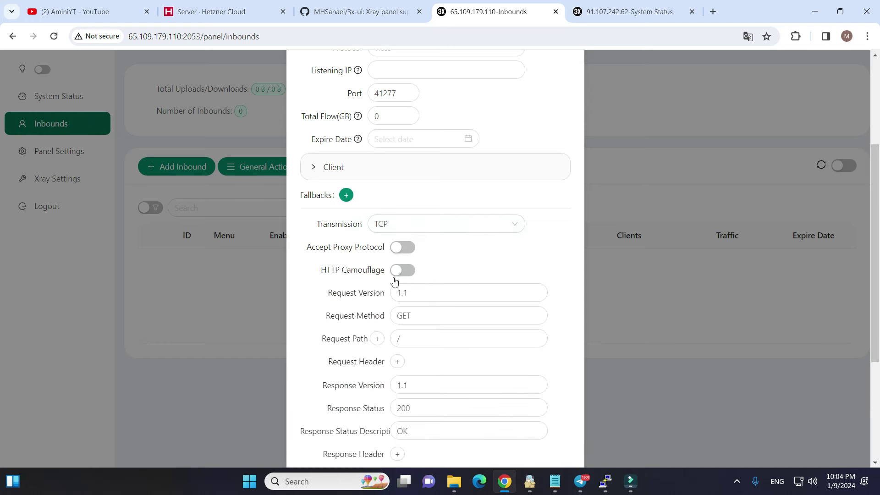
{"action": "scroll", "coordinate": [283, 359], "scroll_direction": "down", "scroll_amount": 3}
{"action": "left_click", "coordinate": [397, 247]}
{"action": "left_click", "coordinate": [339, 271]}
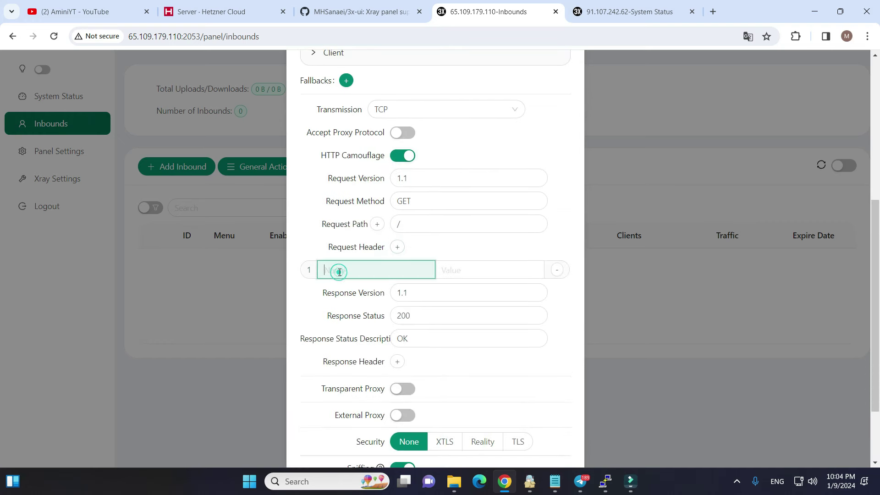
{"action": "type", "text": "Host"}
{"action": "left_click", "coordinate": [465, 270]}
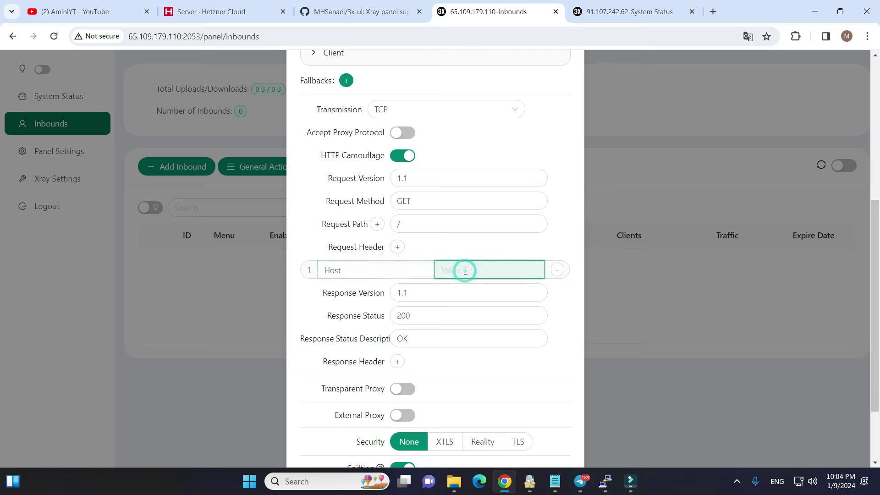
{"action": "type", "text": "alibaba.ir"}
{"action": "triple_click", "coordinate": [495, 274]}
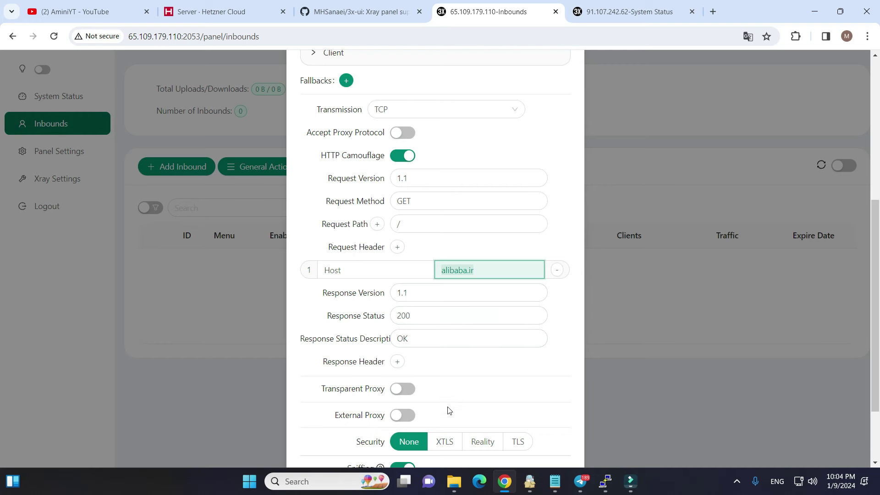
{"action": "scroll", "coordinate": [450, 252], "scroll_direction": "down", "scroll_amount": 2}
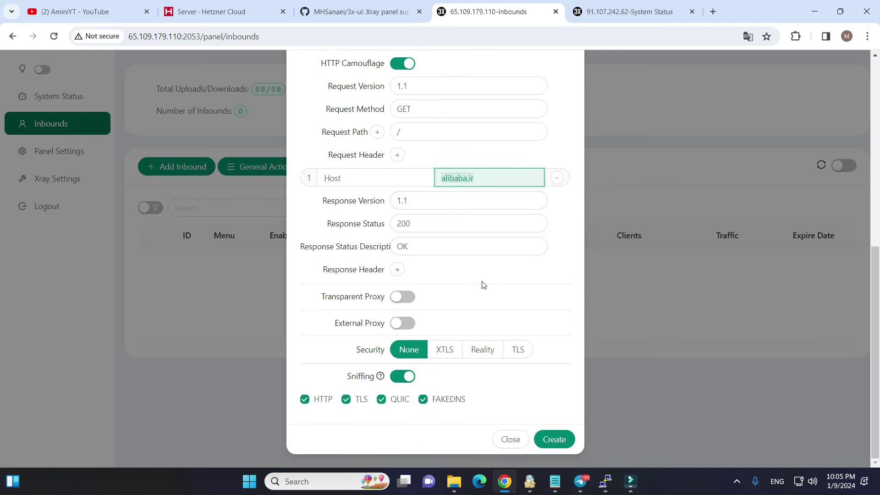
{"action": "left_click", "coordinate": [551, 440]}
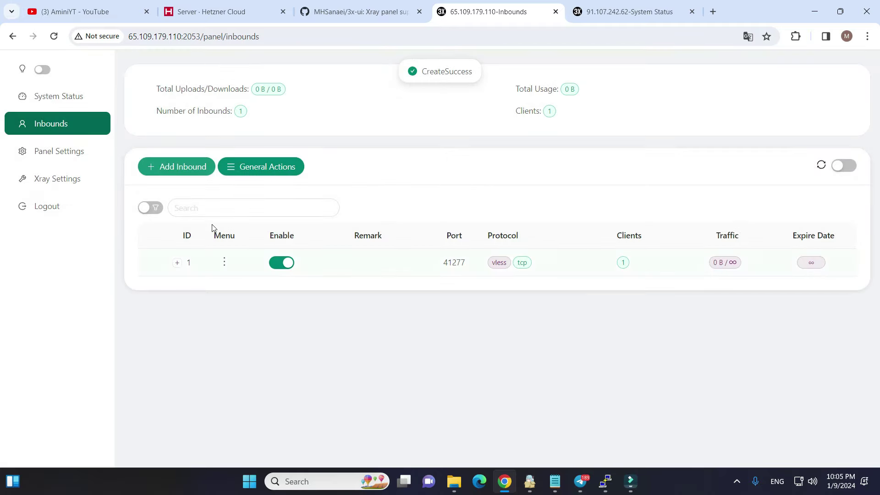
Step: Create a vmess inbound on port 57184 with HTTP camouflage and request header Host = alibaba.ir
{"action": "left_click", "coordinate": [179, 172]}
{"action": "left_click", "coordinate": [388, 210]}
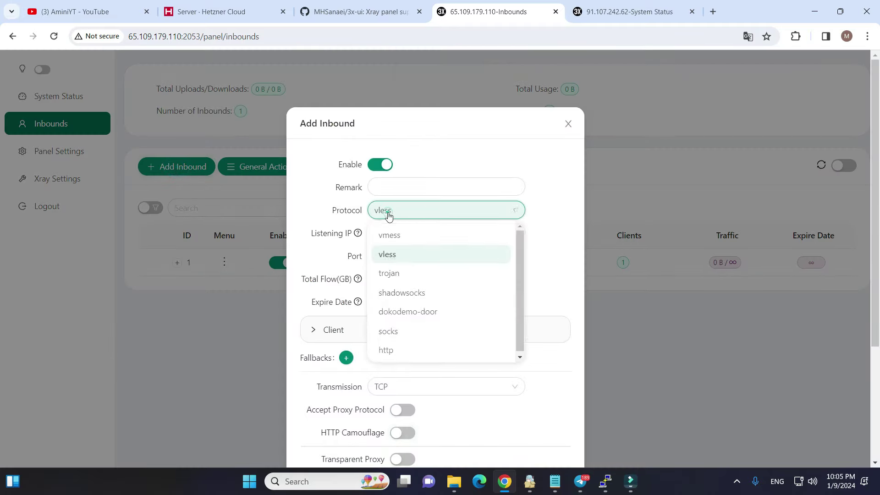
{"action": "left_click", "coordinate": [397, 236]}
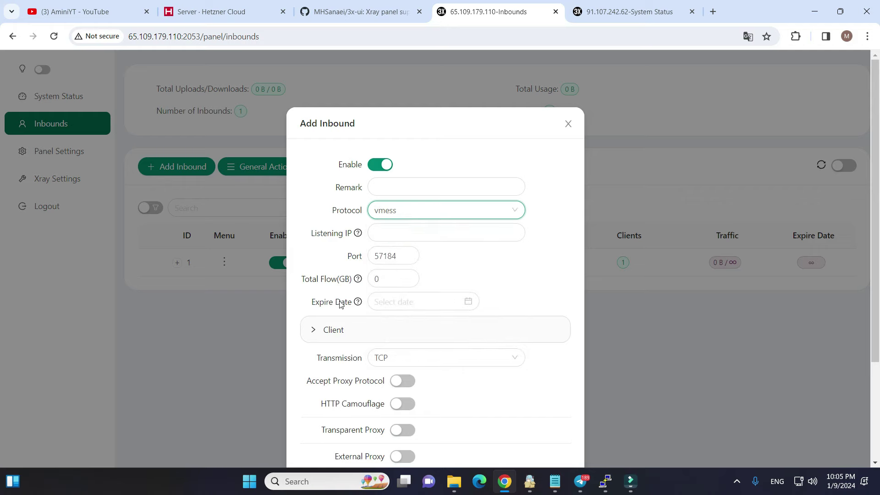
{"action": "scroll", "coordinate": [393, 315], "scroll_direction": "down", "scroll_amount": 3}
{"action": "left_click", "coordinate": [400, 290]}
{"action": "scroll", "coordinate": [390, 291], "scroll_direction": "down", "scroll_amount": 2}
{"action": "type", "text": "Host"}
{"action": "key", "text": "Tab"}
{"action": "type", "text": "alibaba.ir"}
{"action": "scroll", "coordinate": [387, 289], "scroll_direction": "down", "scroll_amount": 3}
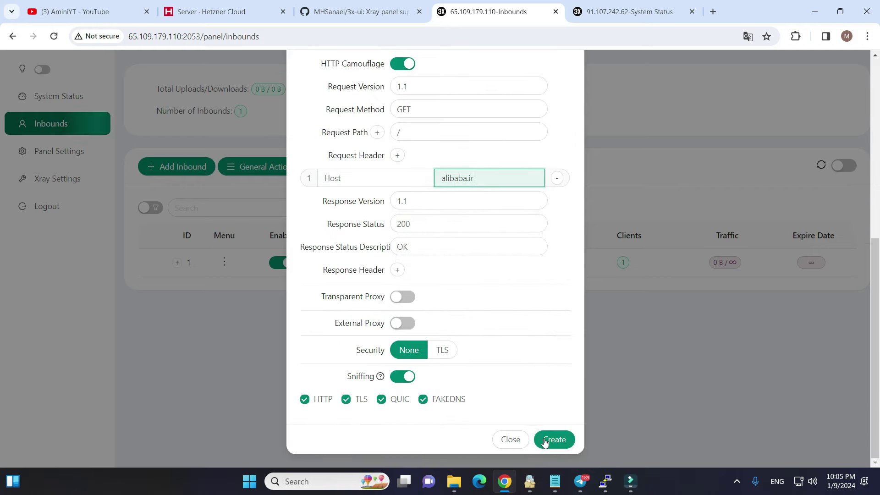
{"action": "left_click", "coordinate": [554, 439]}
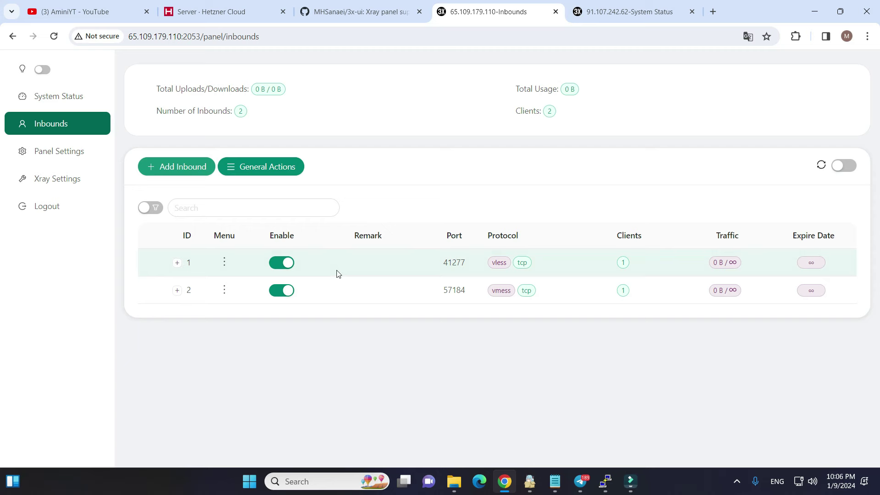
Step: Start a new dokodemo-door inbound on the 91.107.242.62 panel
{"action": "left_click", "coordinate": [593, 13]}
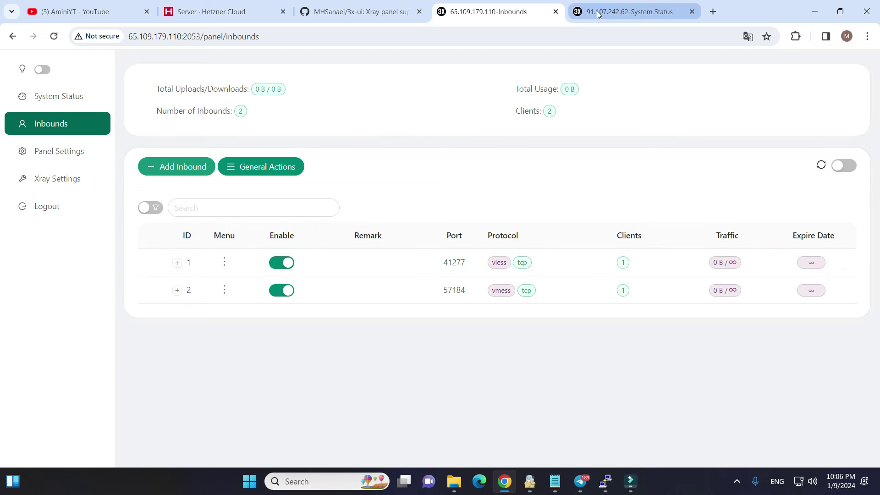
{"action": "left_click", "coordinate": [41, 123]}
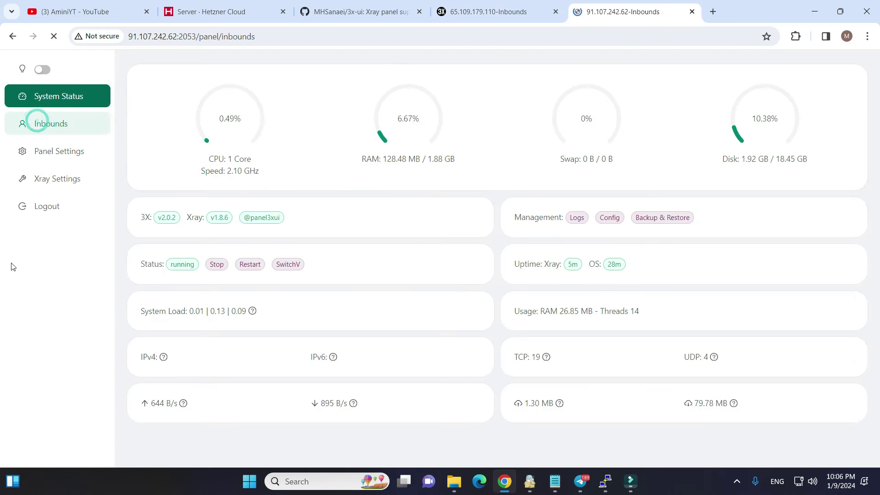
{"action": "left_click", "coordinate": [173, 168]}
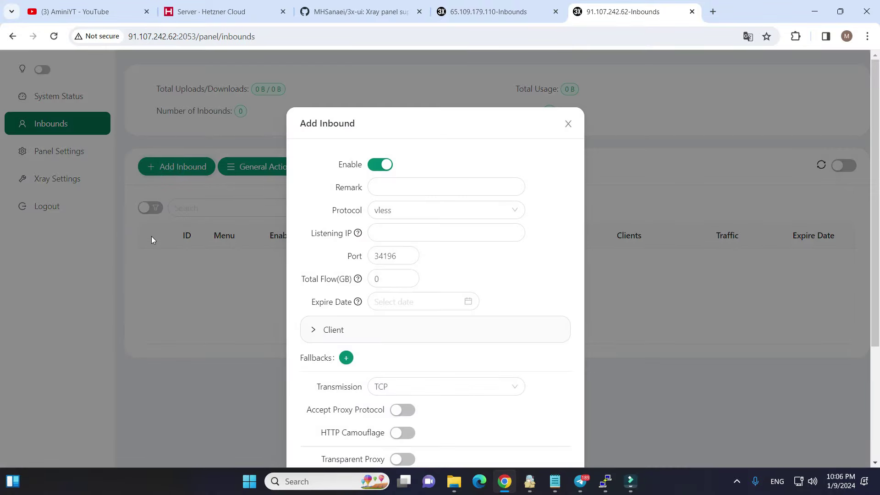
{"action": "left_click", "coordinate": [407, 214]}
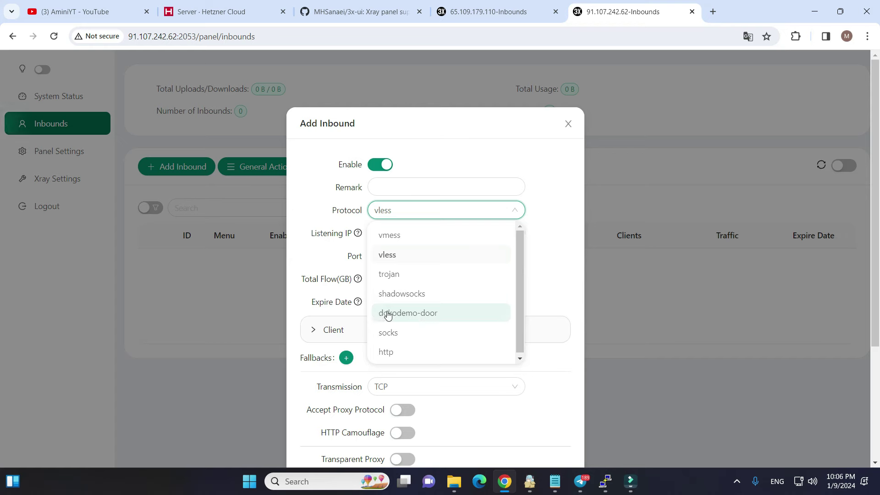
{"action": "left_click", "coordinate": [399, 315]}
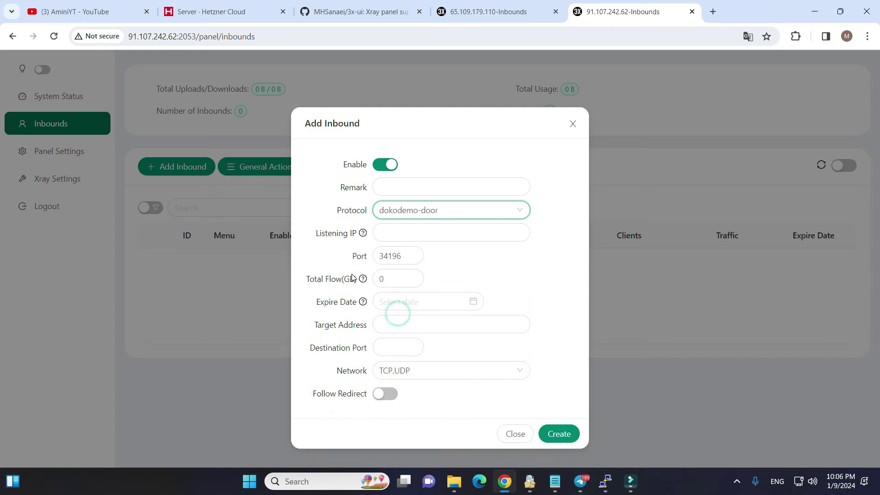
Step: Set the inbound's port and destination port to 41277, copied from the vless inbound
{"action": "left_click", "coordinate": [465, 14]}
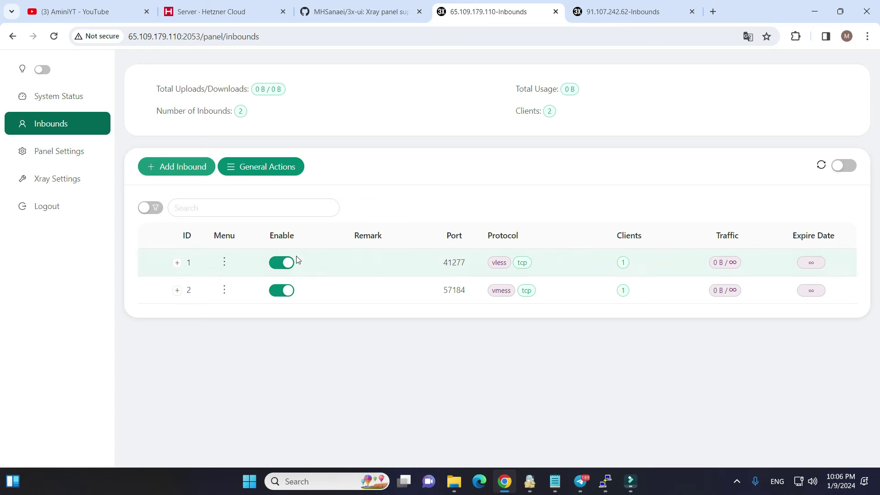
{"action": "double_click", "coordinate": [454, 262]}
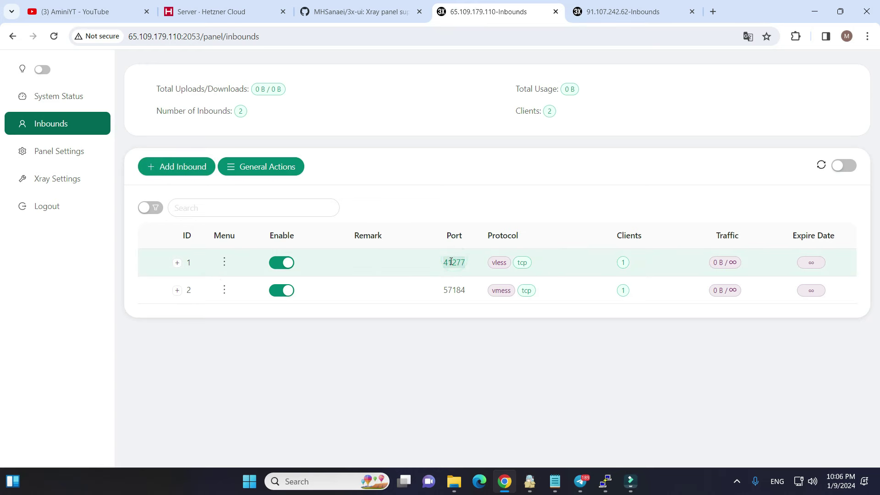
{"action": "right_click", "coordinate": [454, 264]}
{"action": "left_click", "coordinate": [479, 274]}
{"action": "left_click", "coordinate": [633, 12]}
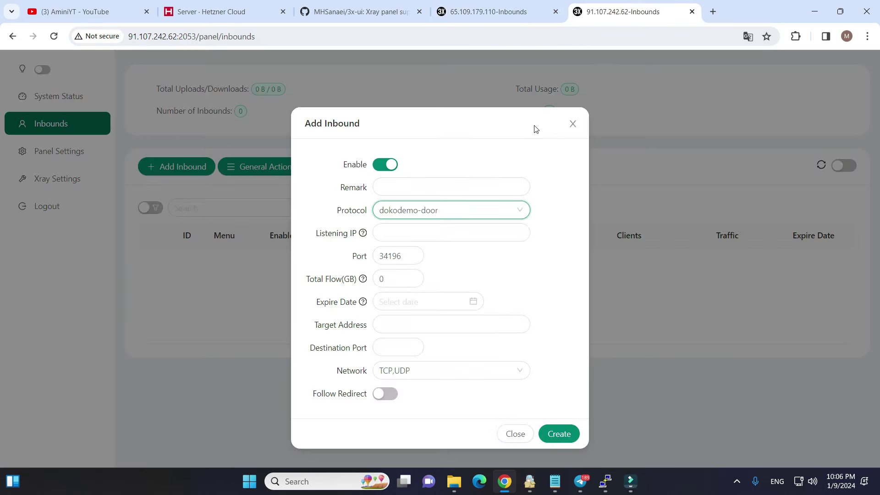
{"action": "left_click", "coordinate": [393, 256]}
{"action": "double_click", "coordinate": [392, 256]}
{"action": "key", "text": "ctrl+v"}
{"action": "left_click", "coordinate": [385, 345]}
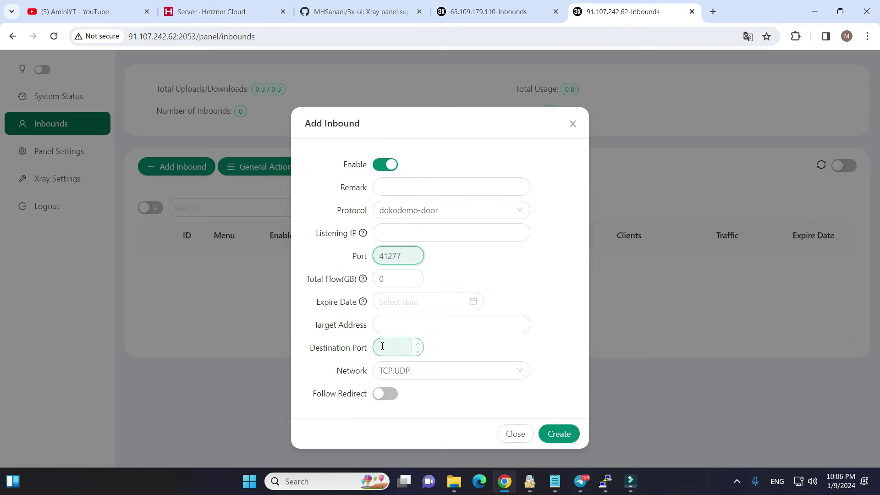
{"action": "left_click", "coordinate": [394, 345]}
{"action": "key", "text": "ctrl+v"}
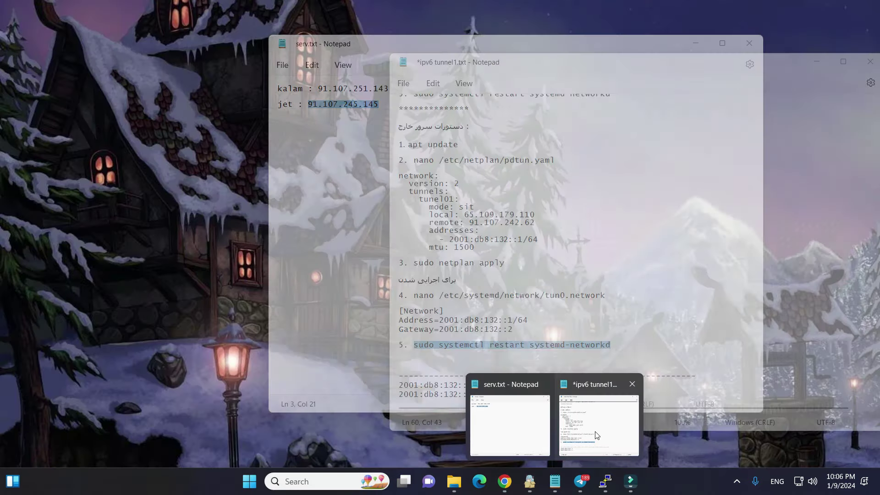
Step: Set the target address to 2001:db8:132::1 from the tunnel notes and create the inbound
{"action": "left_click", "coordinate": [599, 421]}
{"action": "left_click_drag", "start_coordinate": [513, 320], "coordinate": [440, 320]}
{"action": "right_click", "coordinate": [444, 321]}
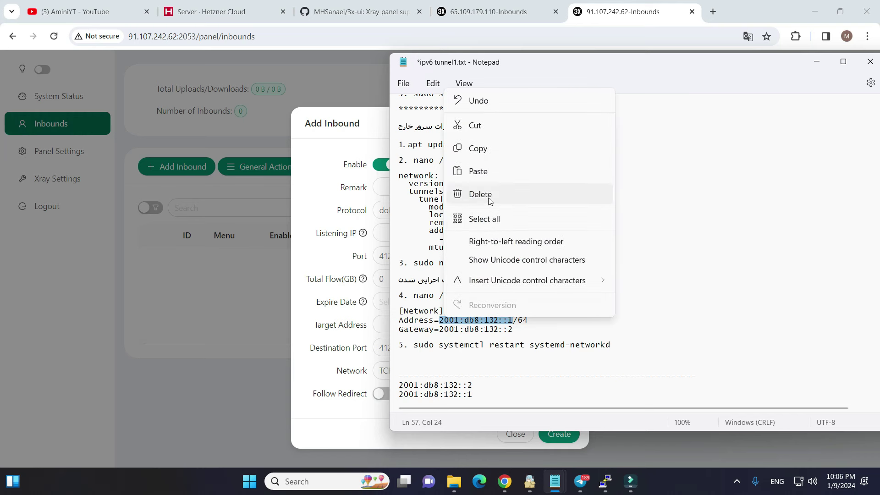
{"action": "left_click", "coordinate": [472, 147]}
{"action": "left_click", "coordinate": [348, 355]}
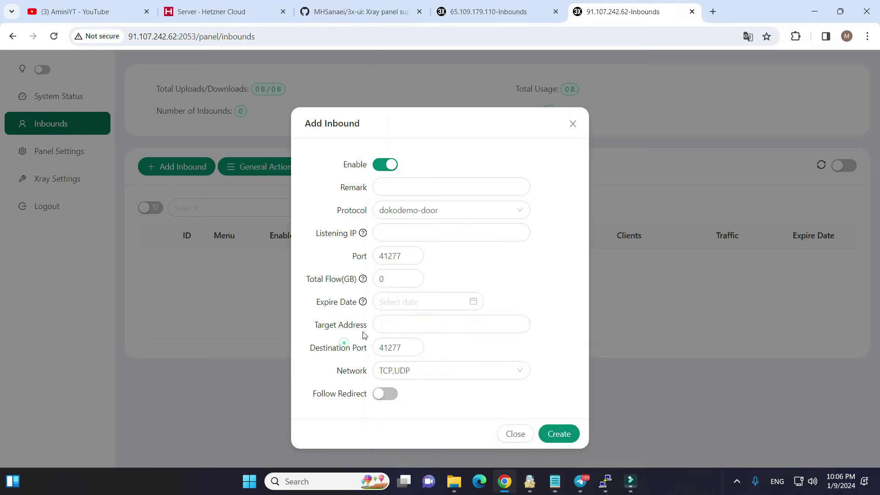
{"action": "left_click", "coordinate": [395, 327]}
{"action": "key", "text": "ctrl+v"}
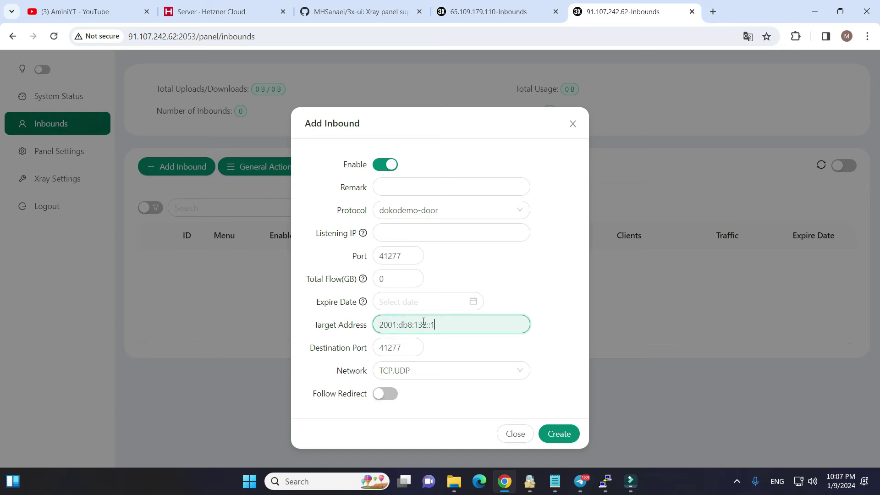
{"action": "left_click", "coordinate": [559, 434]}
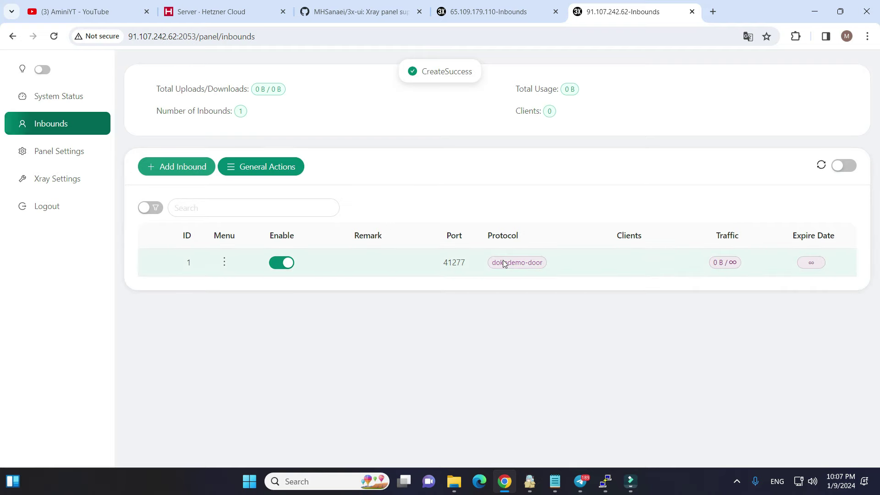
Step: Start another dokodemo-door inbound and copy port 57184 from the foreign panel's inbound 2
{"action": "left_click", "coordinate": [168, 178]}
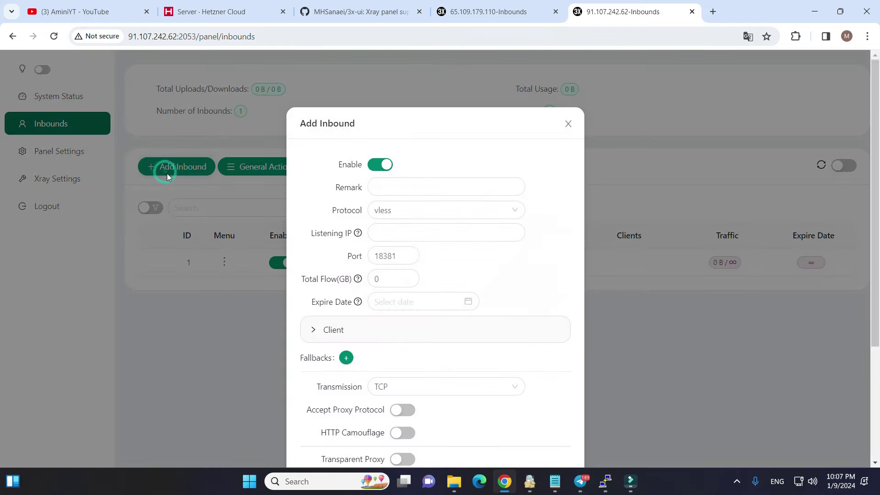
{"action": "left_click", "coordinate": [390, 211]}
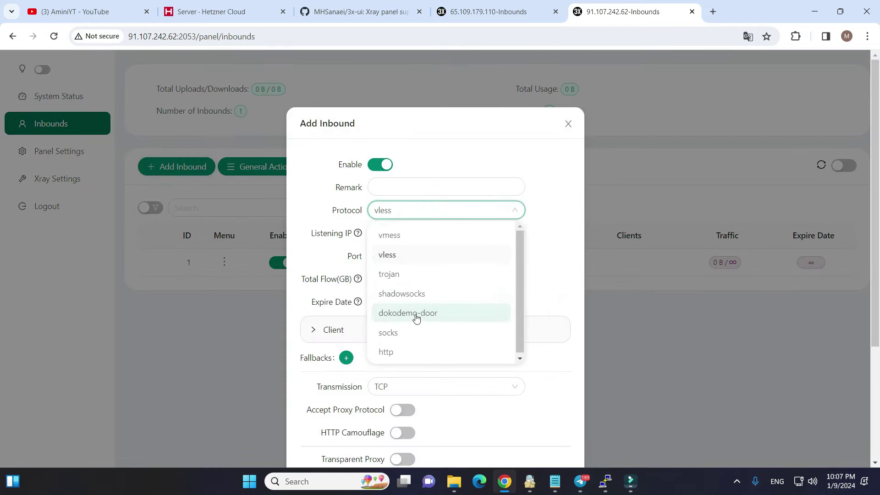
{"action": "left_click", "coordinate": [398, 312]}
{"action": "left_click", "coordinate": [492, 16]}
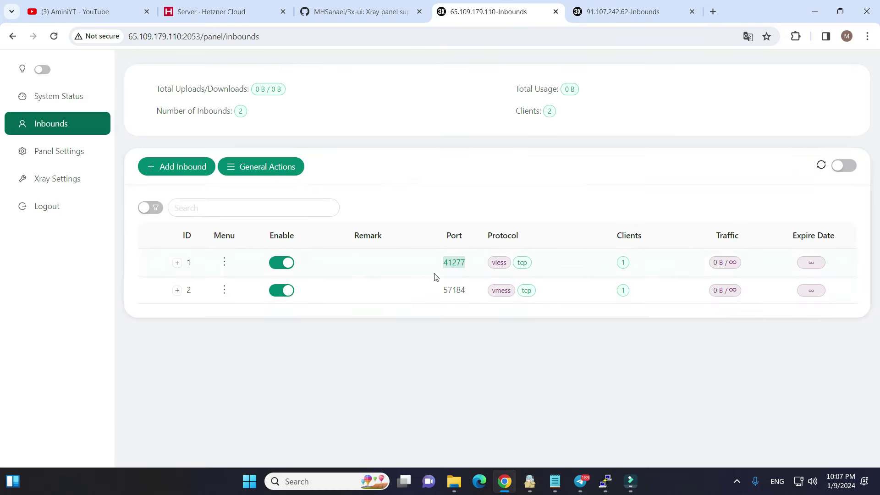
{"action": "double_click", "coordinate": [451, 290]}
{"action": "right_click", "coordinate": [451, 290]}
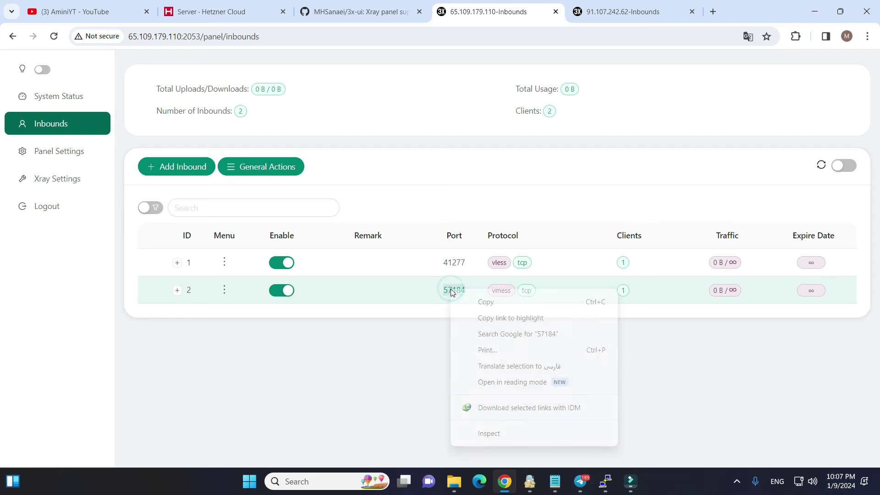
{"action": "left_click", "coordinate": [493, 302]}
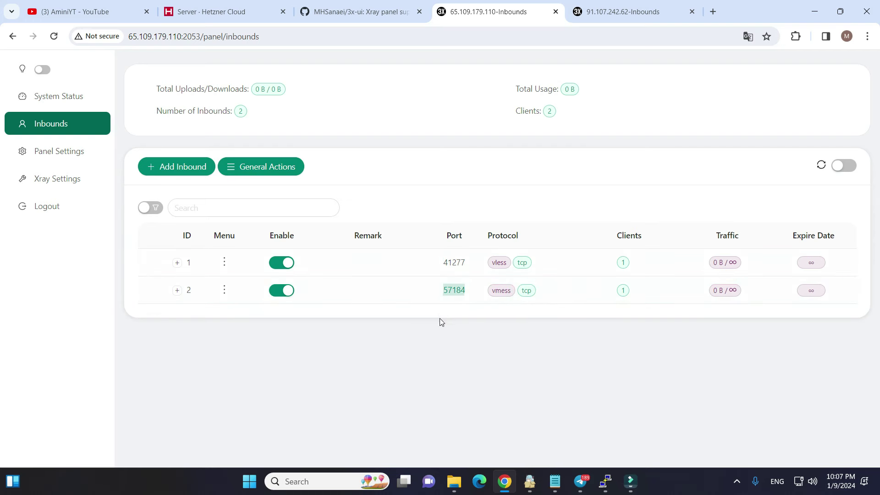
Step: Set both the destination port and listening port to 57184
{"action": "left_click", "coordinate": [604, 15]}
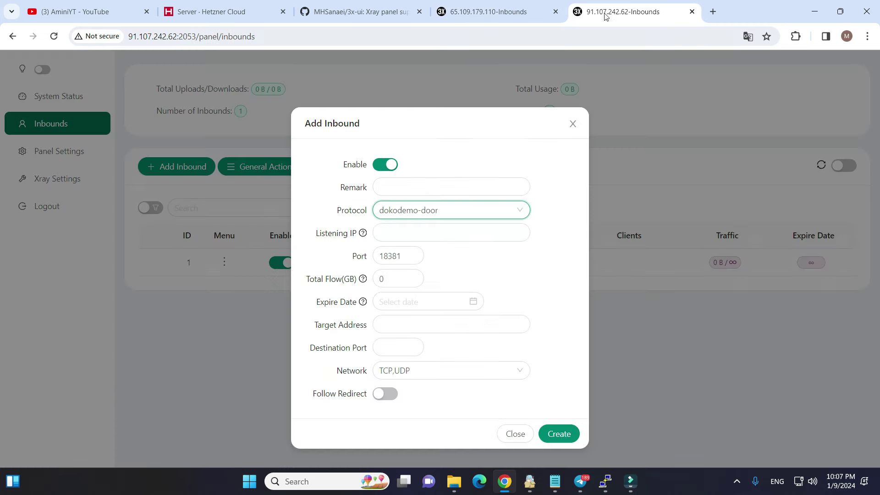
{"action": "left_click", "coordinate": [389, 351]}
{"action": "type", "text": "57184"}
{"action": "left_click", "coordinate": [403, 254]}
{"action": "key", "text": "ctrl+a"}
{"action": "type", "text": "57184"}
Step: Paste 2001:db8:132::1 from the tunnel notes as target address and create the inbound
{"action": "mouse_move", "coordinate": [553, 471]}
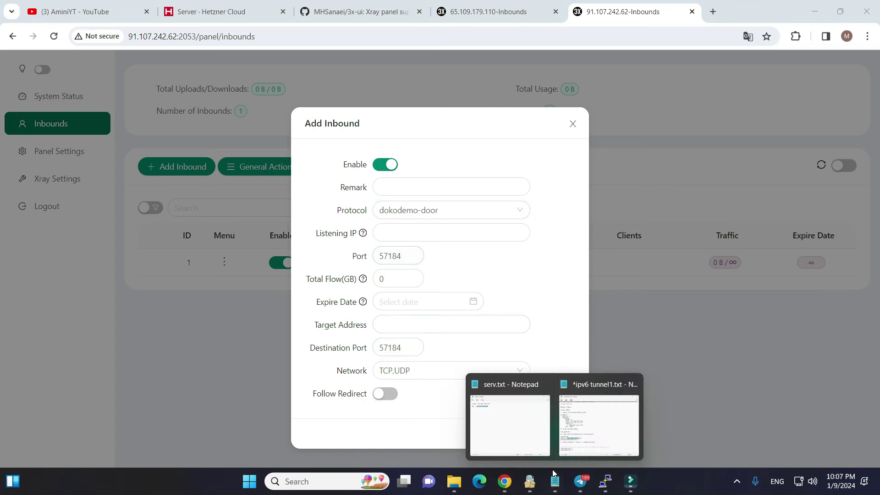
{"action": "left_click", "coordinate": [576, 415]}
{"action": "right_click", "coordinate": [486, 321]}
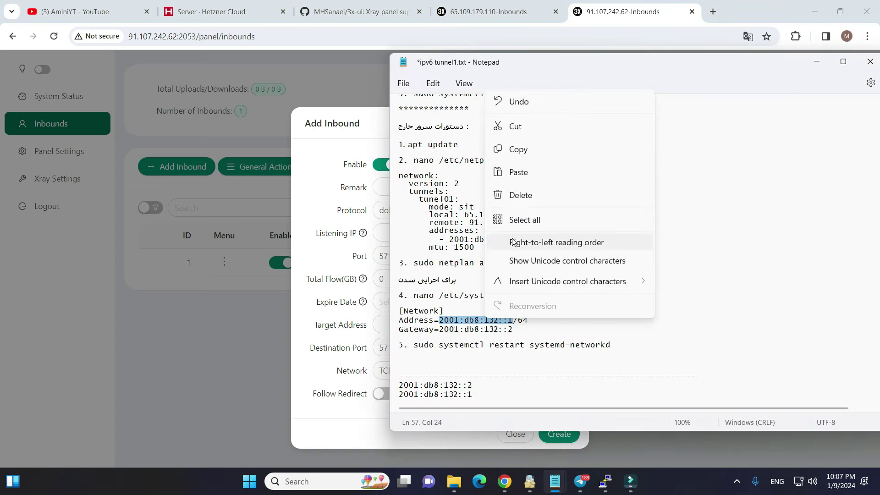
{"action": "left_click", "coordinate": [519, 149]}
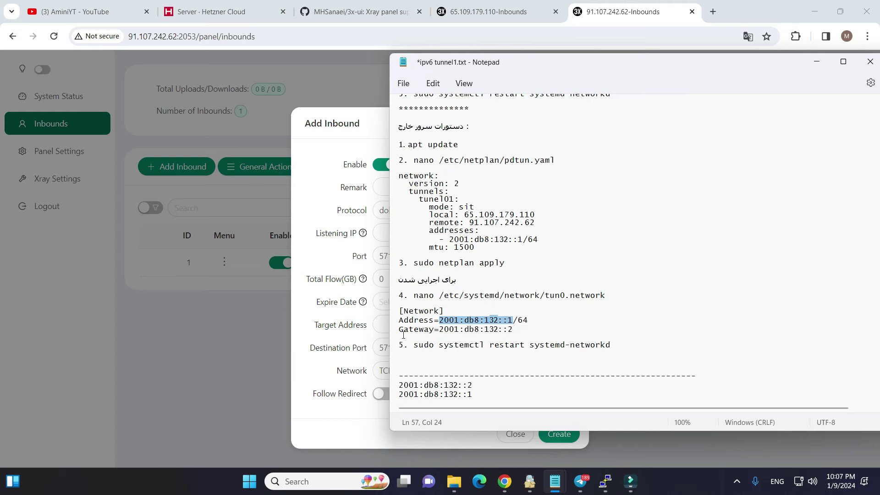
{"action": "left_click", "coordinate": [321, 332]}
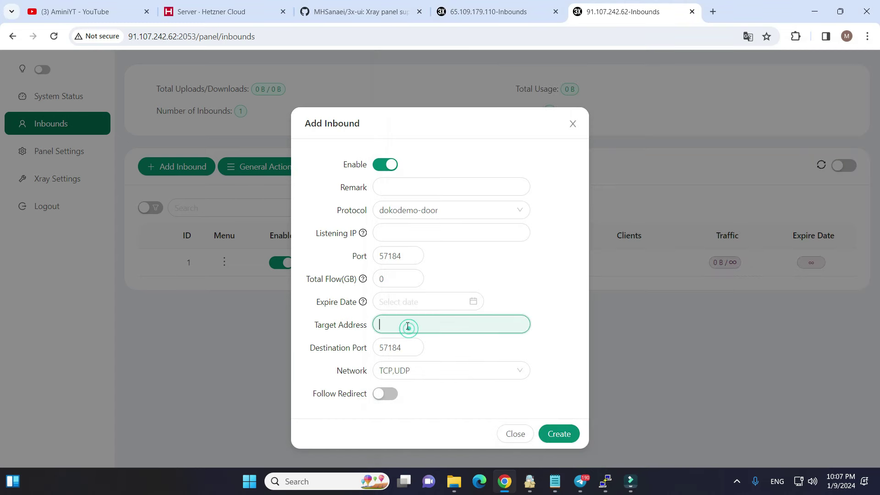
{"action": "key", "text": "ctrl+v"}
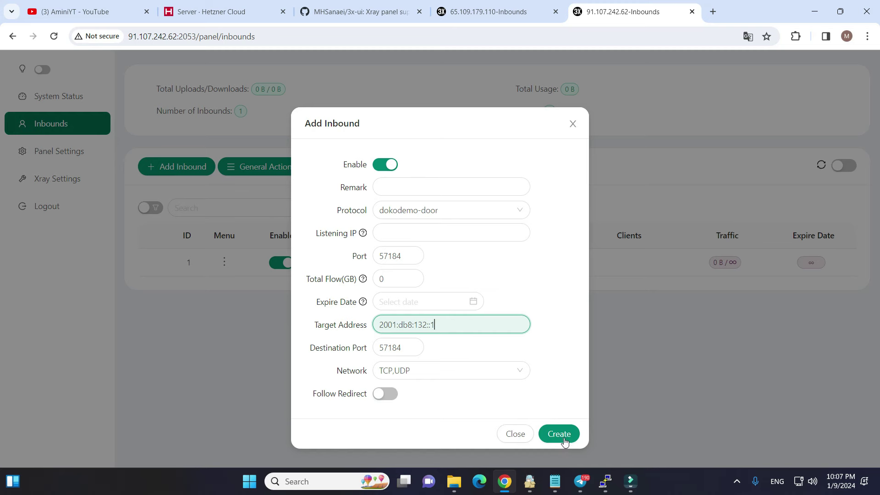
{"action": "left_click", "coordinate": [561, 435]}
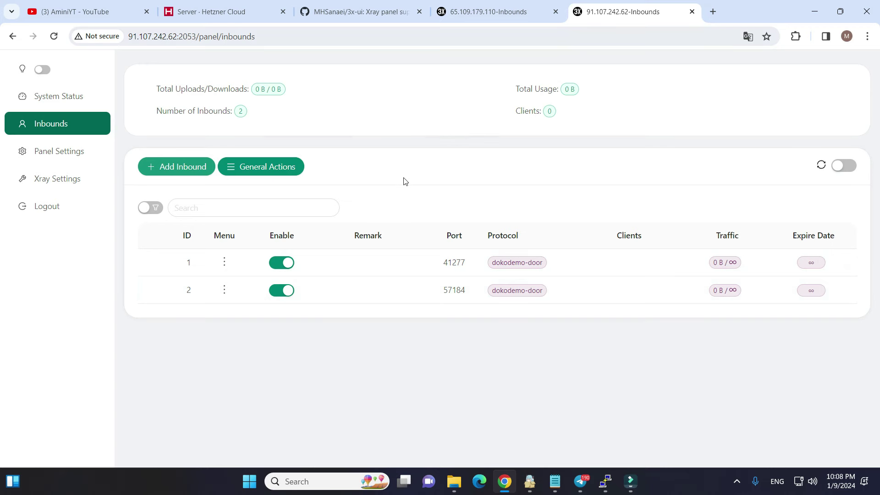
Step: Open the Add Client form for inbound 1 on the 65.109.179.110 panel
{"action": "left_click", "coordinate": [129, 36]}
{"action": "left_click", "coordinate": [429, 146]}
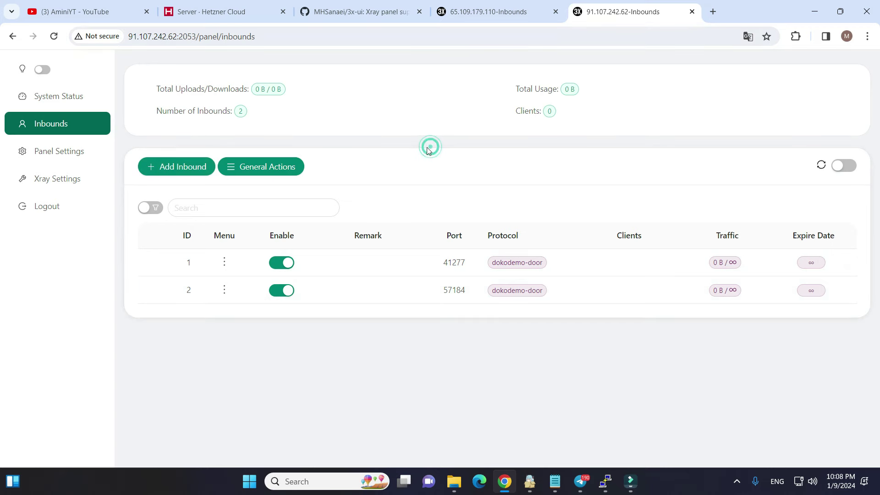
{"action": "left_click", "coordinate": [131, 37]}
{"action": "left_click", "coordinate": [229, 63]}
{"action": "left_click", "coordinate": [474, 11]}
{"action": "left_click", "coordinate": [225, 263]}
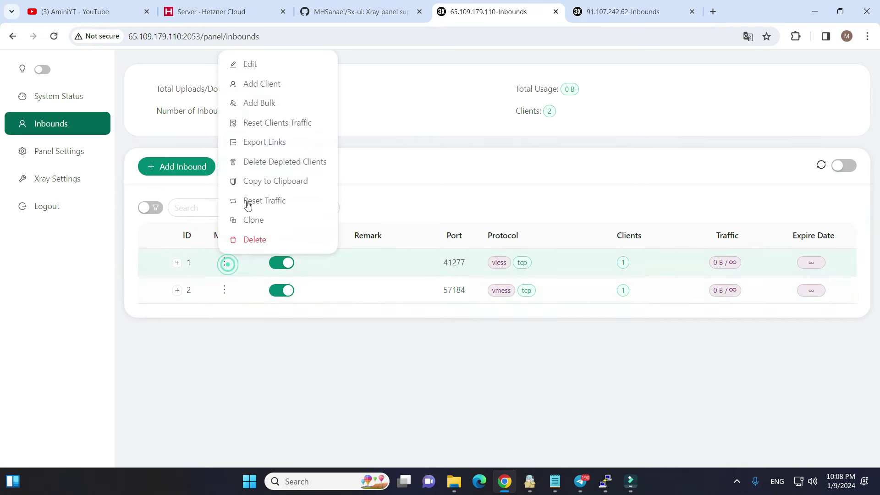
{"action": "left_click", "coordinate": [265, 84]}
Step: Give the new client a 50 GB total traffic limit, save it, and show its QR code
{"action": "left_click", "coordinate": [407, 253]}
{"action": "key", "text": "BackSpace"}
{"action": "type", "text": "50"}
{"action": "left_click", "coordinate": [552, 342]}
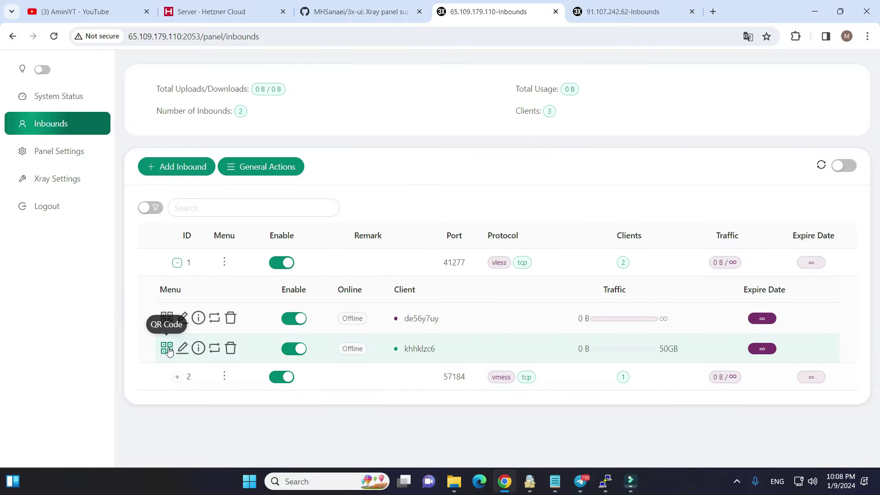
{"action": "left_click", "coordinate": [166, 348]}
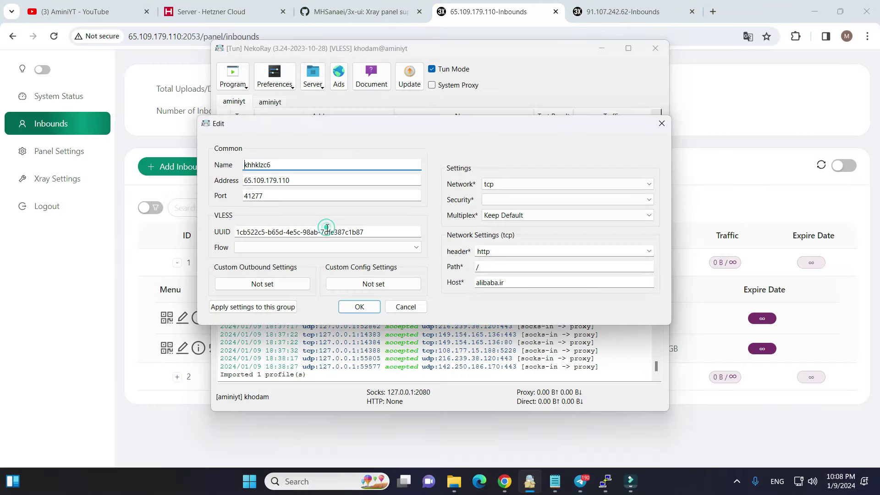
Step: Select the imported VLESS profile's server address in NekoRay's edit dialog, then return to Chrome
{"action": "double_click", "coordinate": [306, 179]}
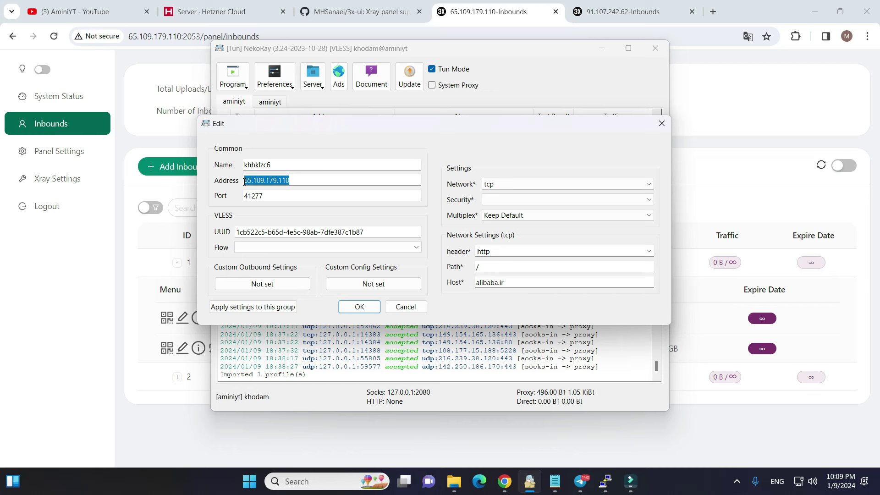
{"action": "double_click", "coordinate": [307, 180]}
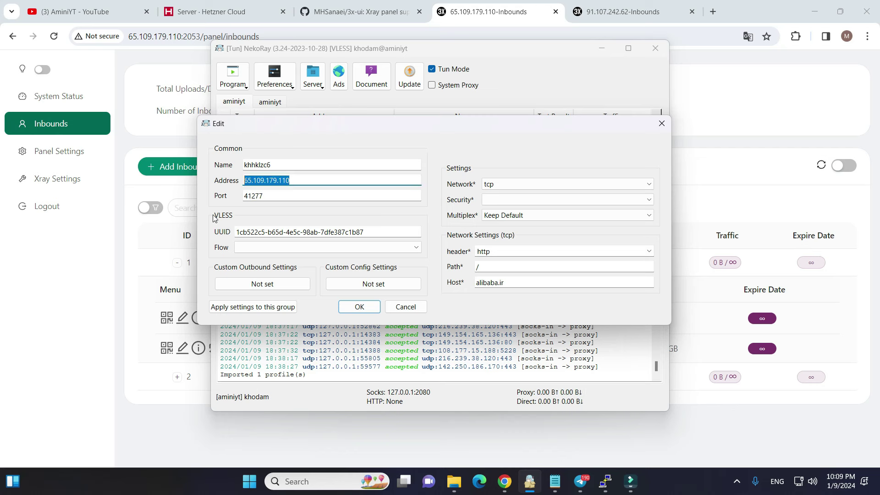
{"action": "left_click", "coordinate": [117, 312]}
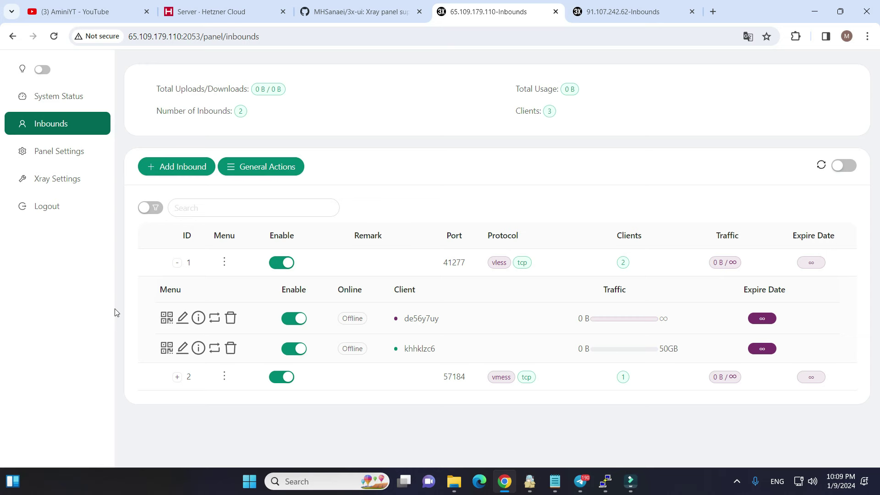
Step: Show the YouTube tab, minimize Chrome, and bring up the Telegram channel window, opening and closing its info
{"action": "key", "text": "ctrl+1"}
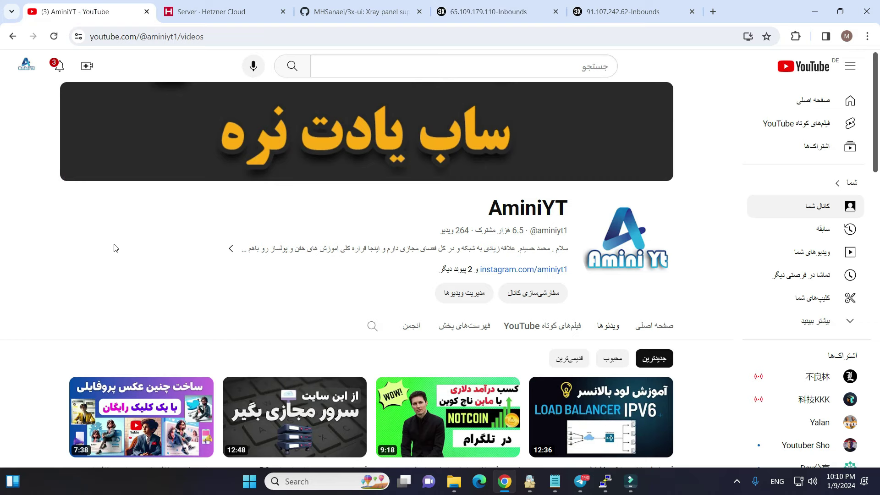
{"action": "left_click", "coordinate": [815, 11]}
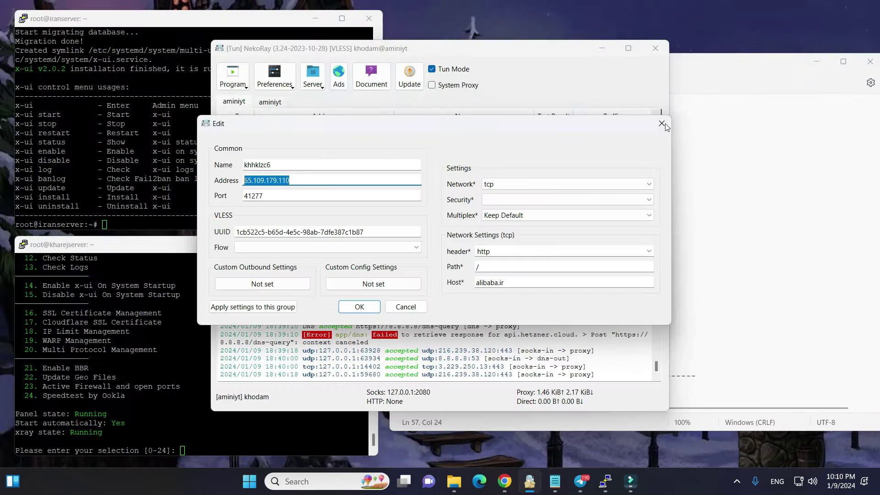
{"action": "left_click", "coordinate": [580, 481]}
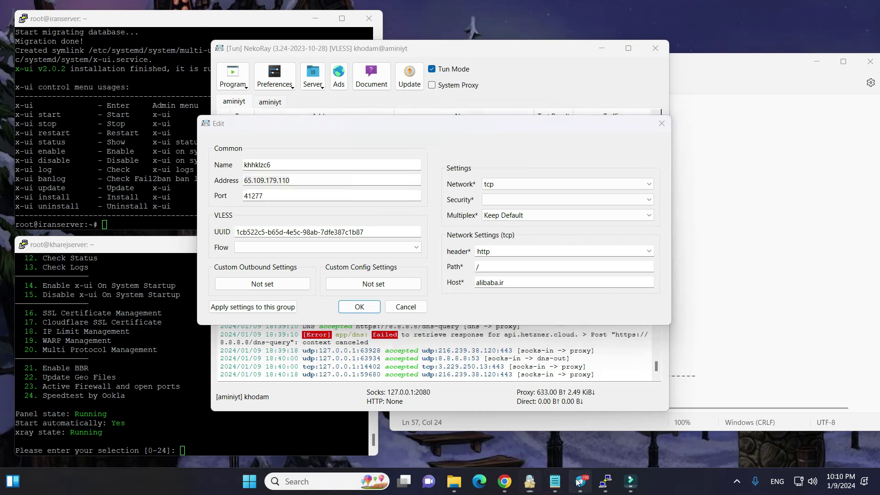
{"action": "left_click_drag", "start_coordinate": [311, 55], "coordinate": [338, 66]}
{"action": "left_click", "coordinate": [340, 79]}
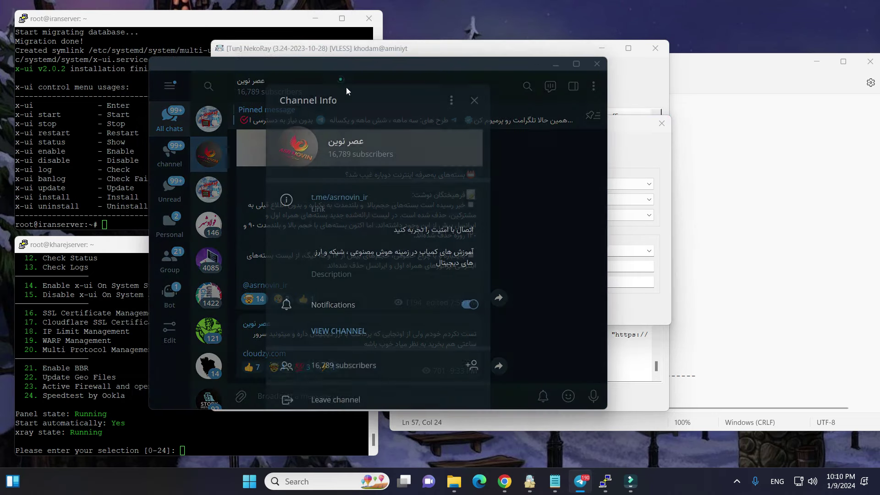
{"action": "left_click", "coordinate": [472, 102]}
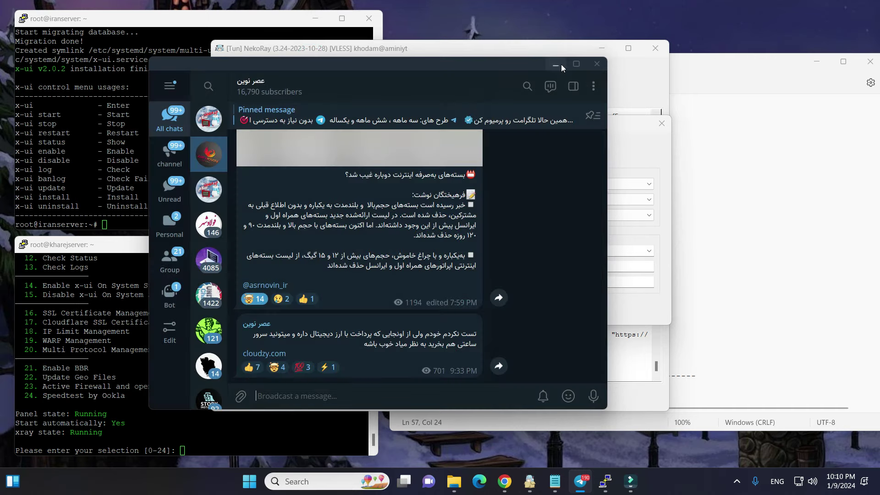